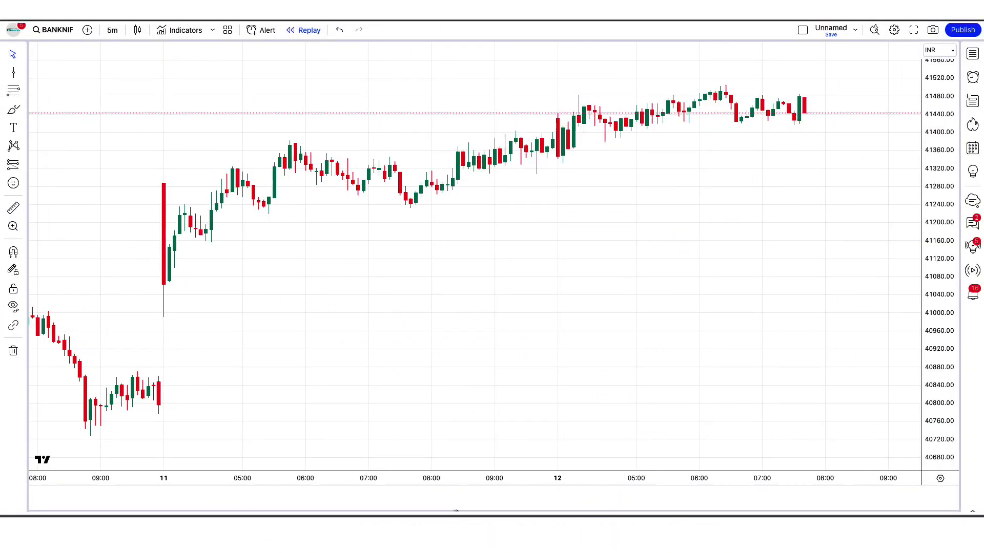
Add the Kalman Filtered ROC & Stochastic with MA Smoothing indicator to the chart
click(184, 36)
click(290, 178)
text(Stochastic with MA Smoothing)
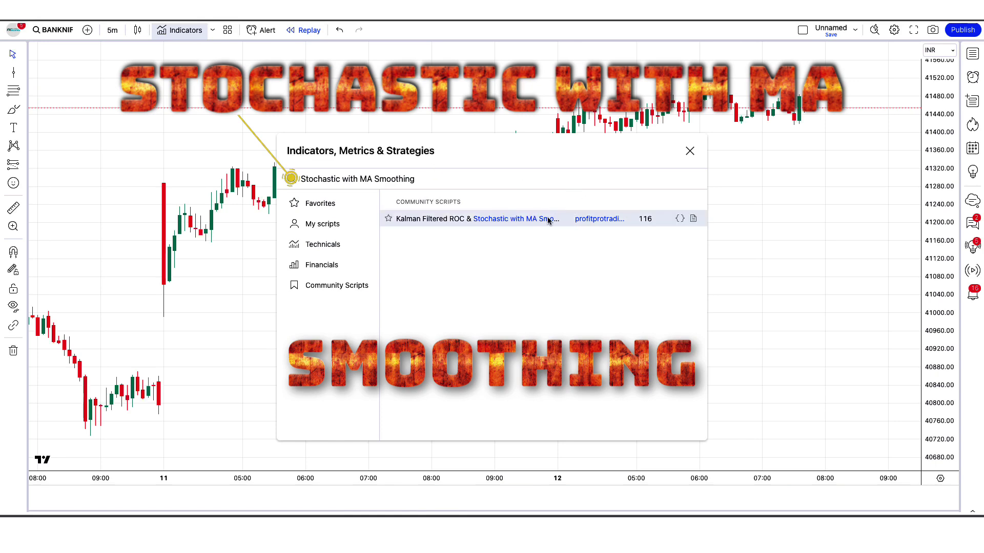
click(514, 219)
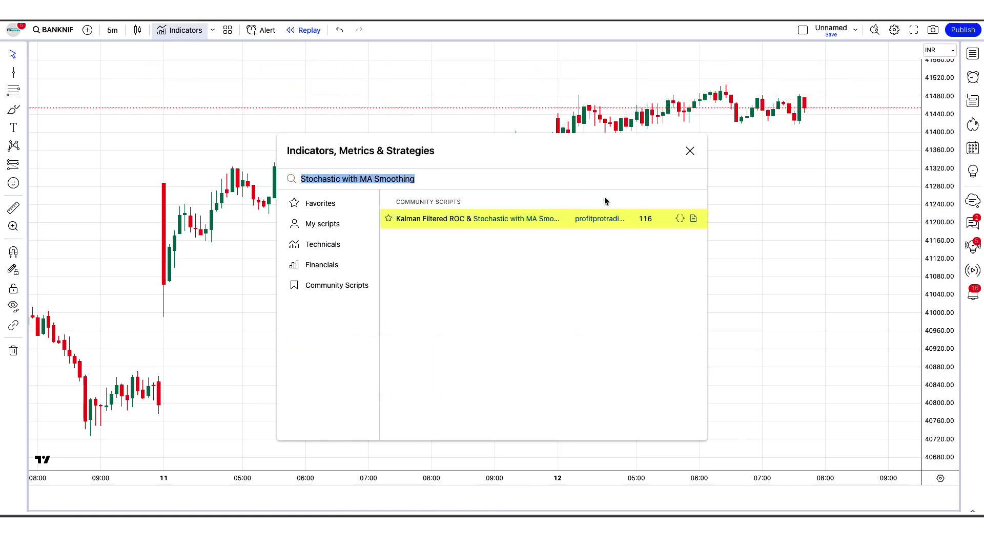
click(689, 151)
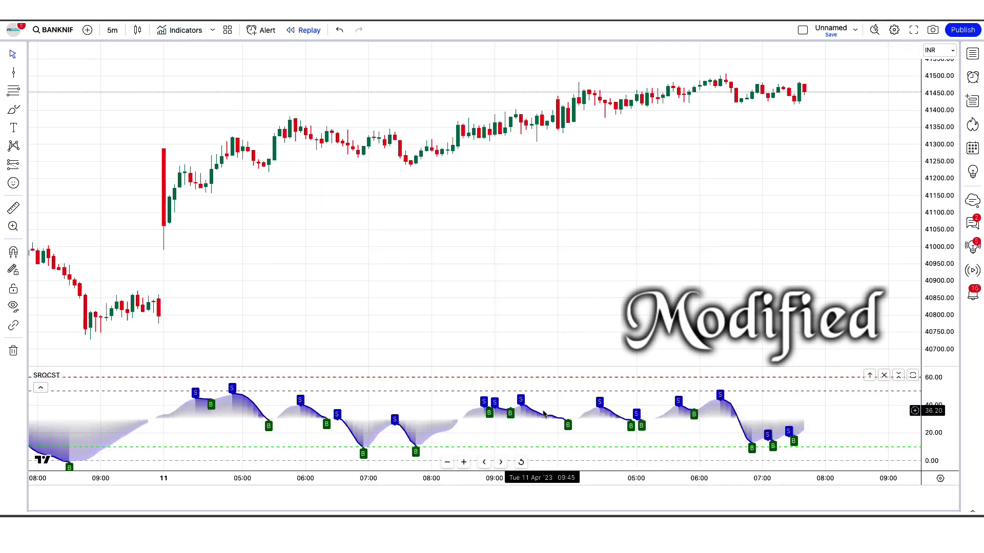
Make the SROCST Color 0 line green, then search indicators for 'BEST Supertrend MA'
double_click(542, 415)
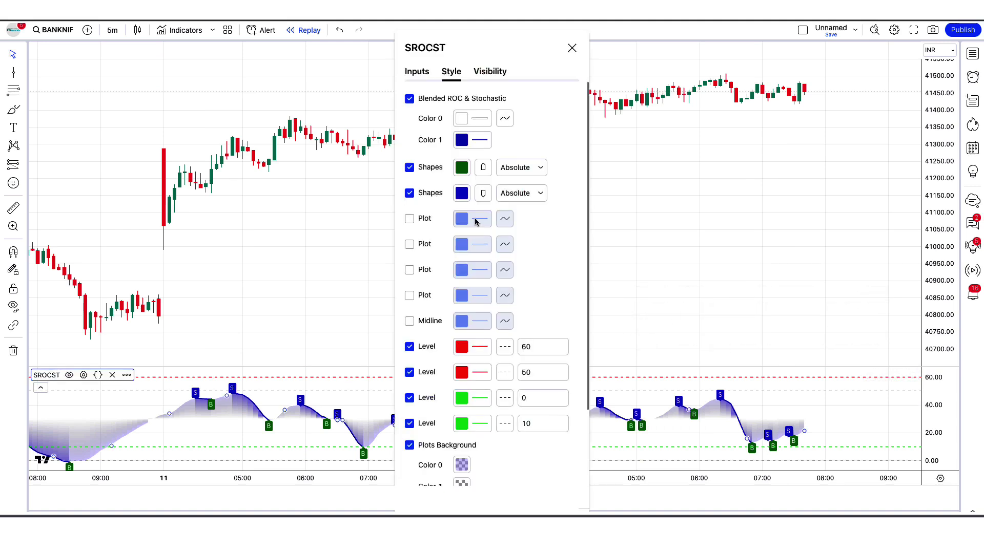
click(461, 119)
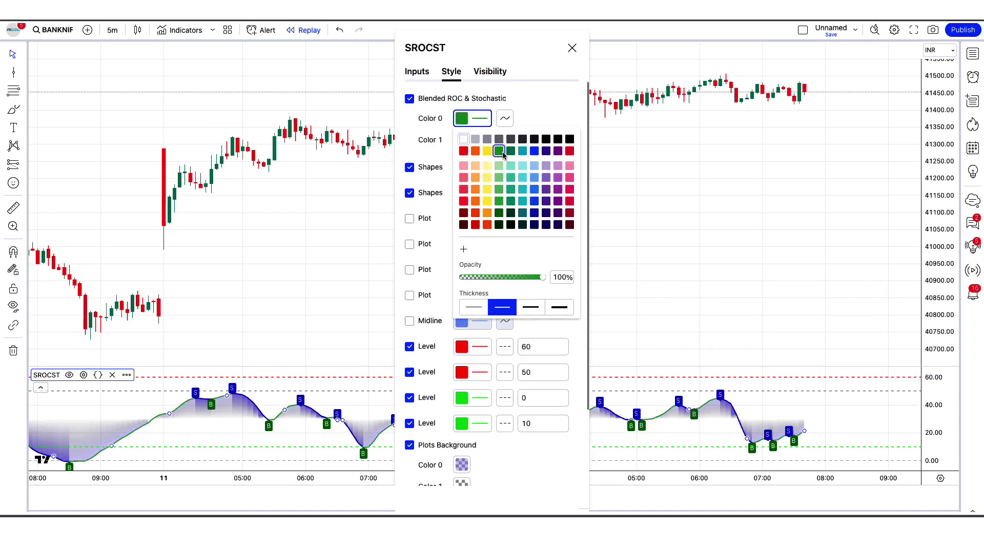
key(Escape)
key(Escape)
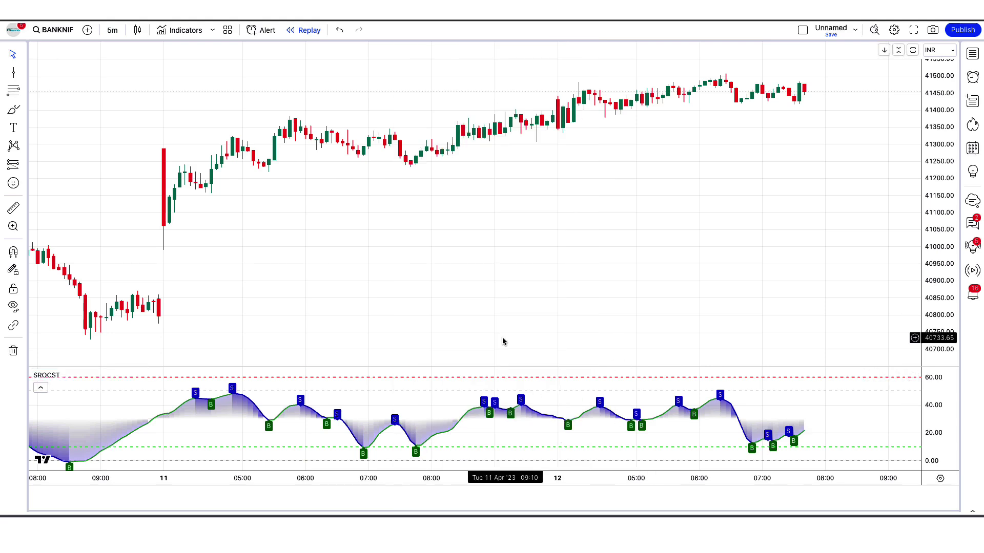
click(204, 32)
text(BEST Supertrend MA)
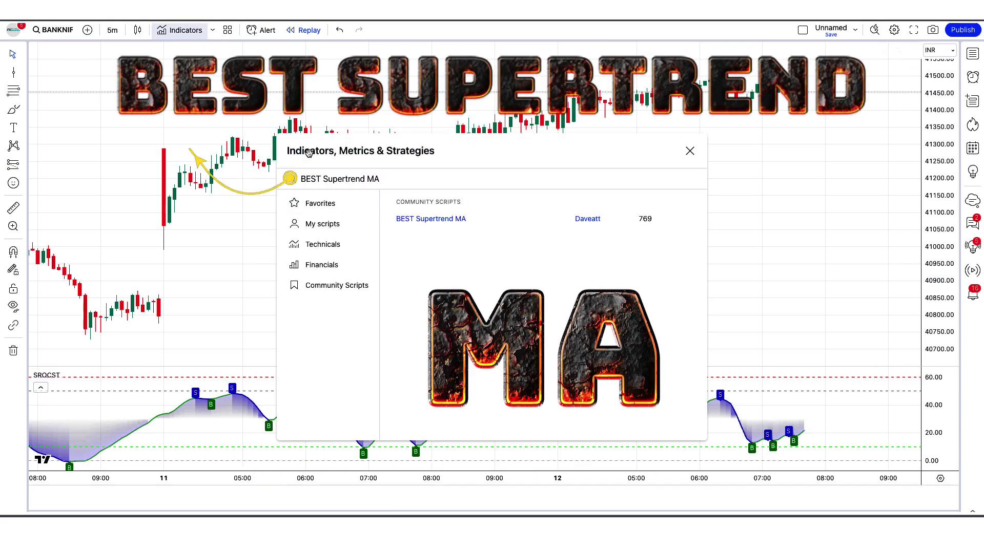
Add BEST Supertrend MA and change its Moving Average 2 length to 80
click(462, 221)
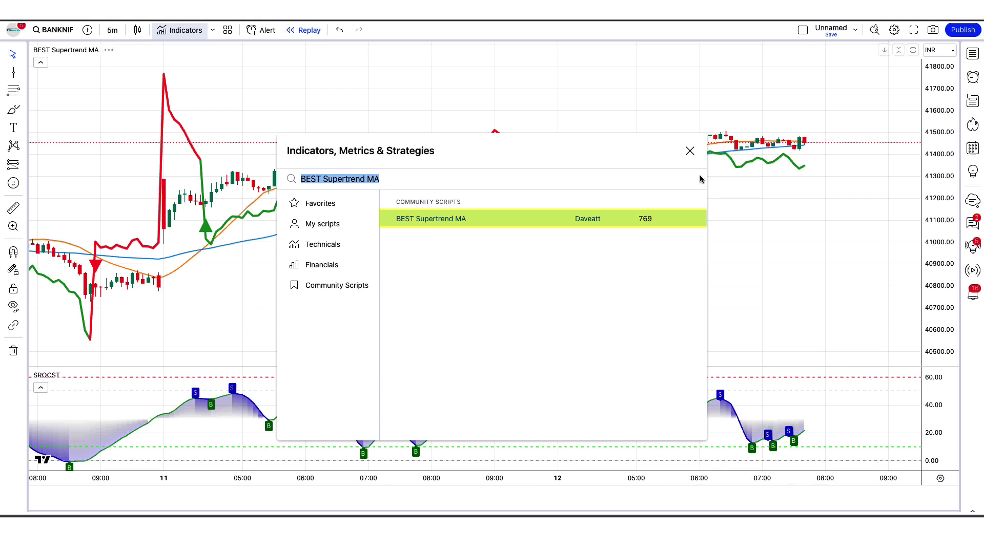
click(689, 152)
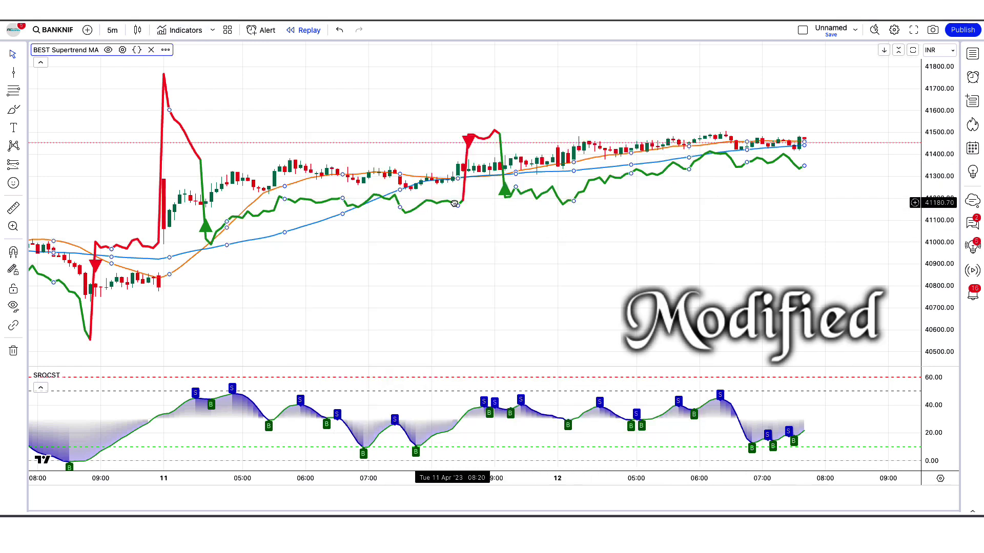
double_click(454, 203)
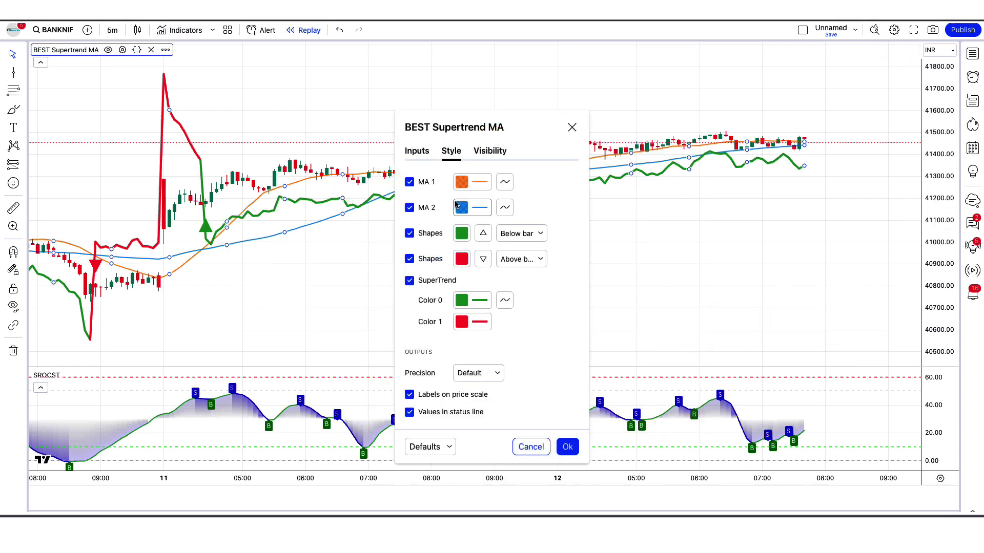
click(419, 150)
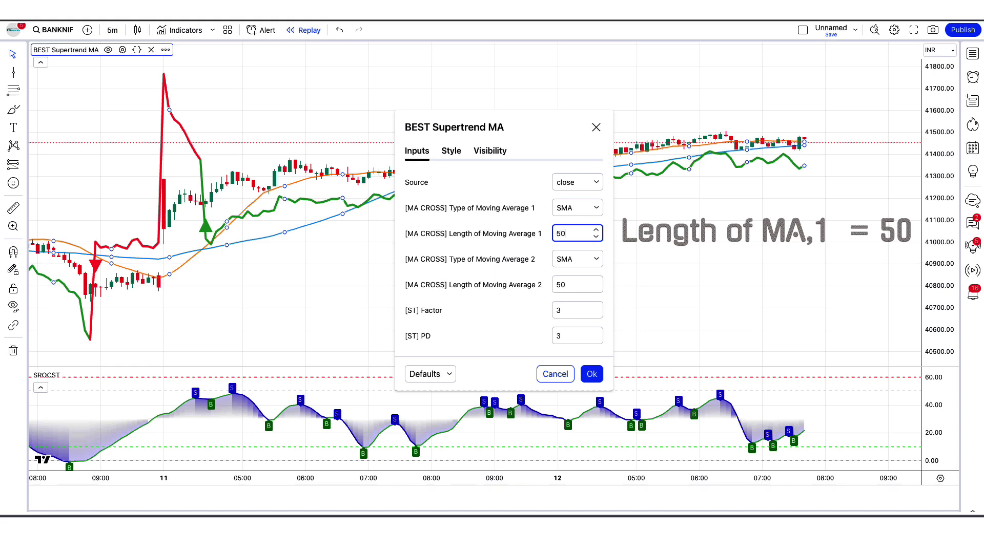
double_click(564, 285)
text(80)
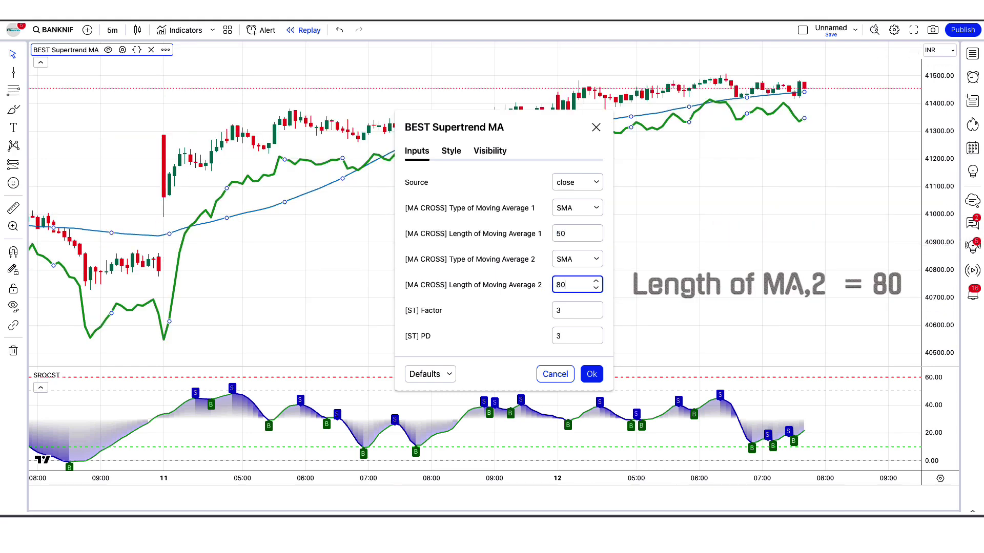
click(591, 374)
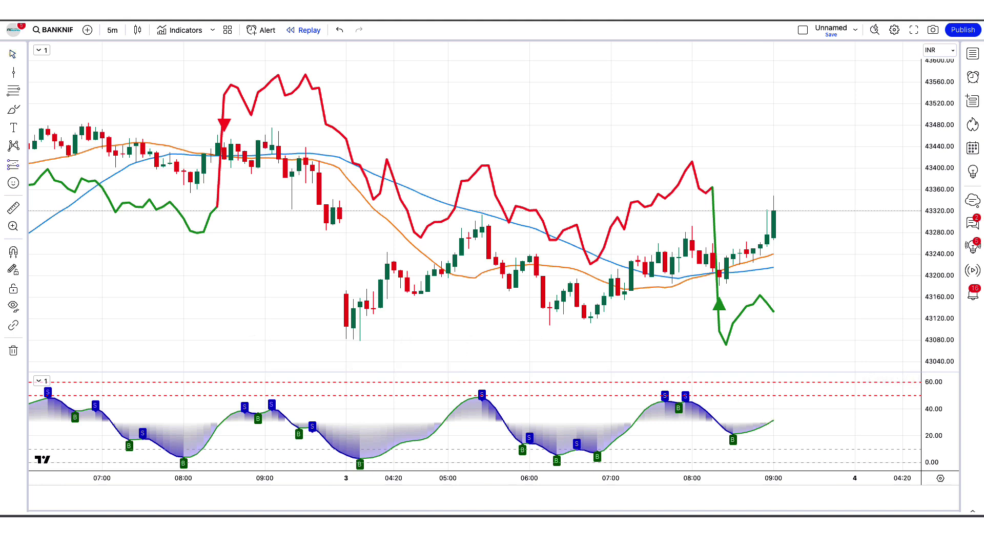
Place a long position at the latest candle, stop near 43129.50, target at 1.5 risk/reward
click(773, 212)
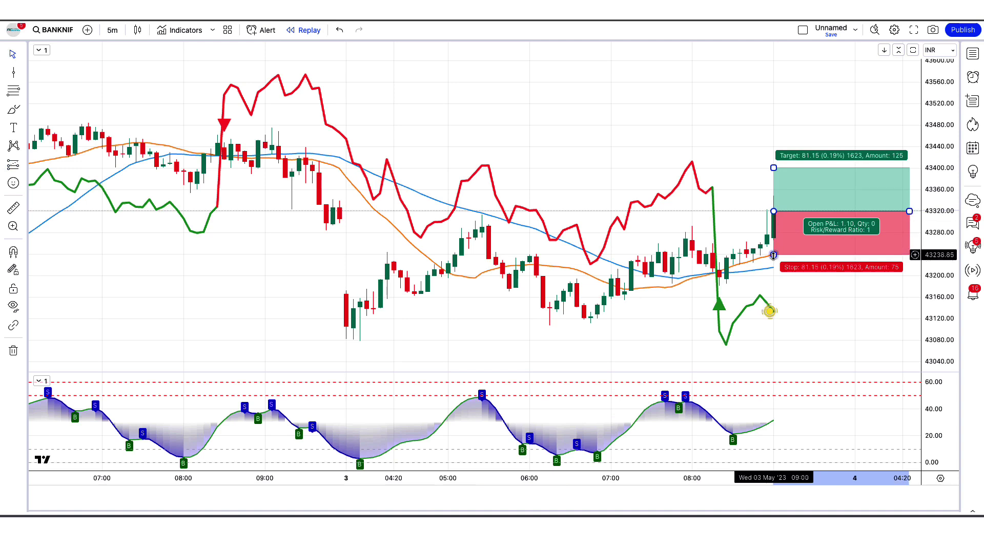
drag(773, 255, 810, 313)
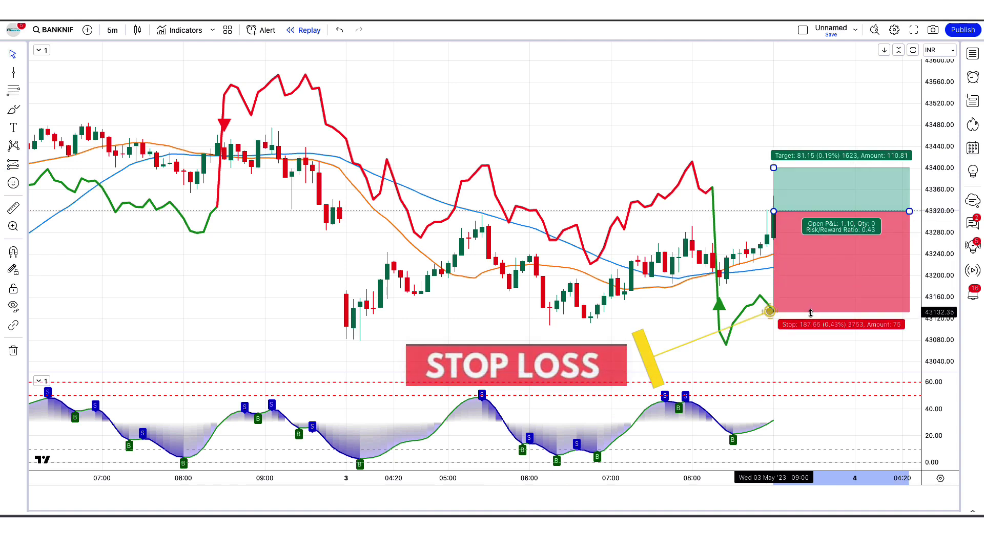
drag(773, 168, 772, 57)
click(737, 121)
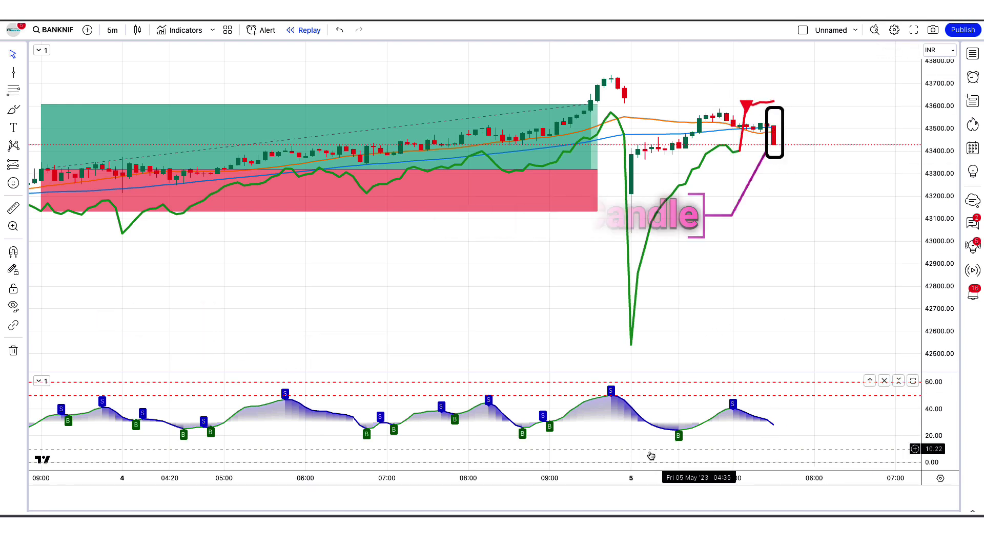
Mark a short at the 5 May bearish candle with stop 43622.60 and target 43115.25
click(773, 423)
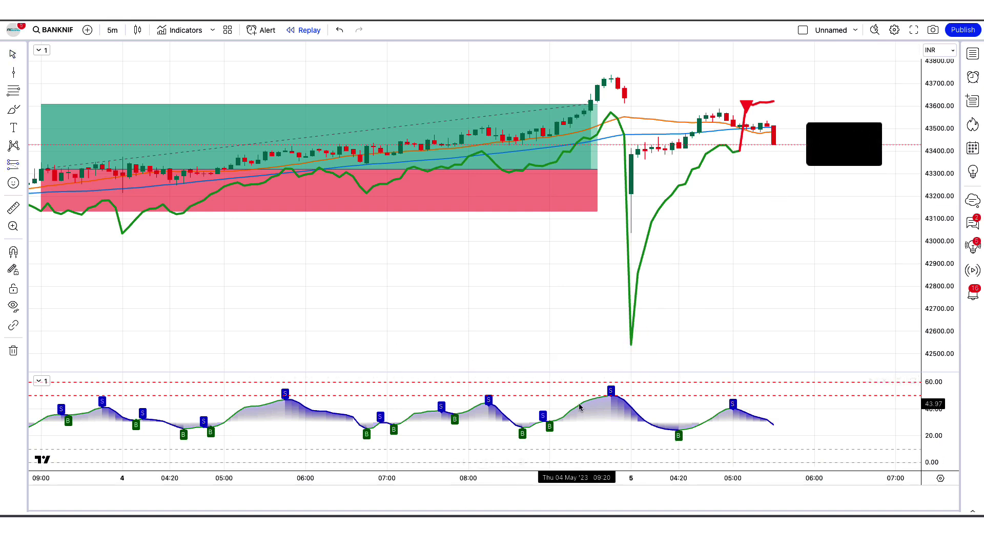
click(773, 146)
drag(774, 113, 767, 102)
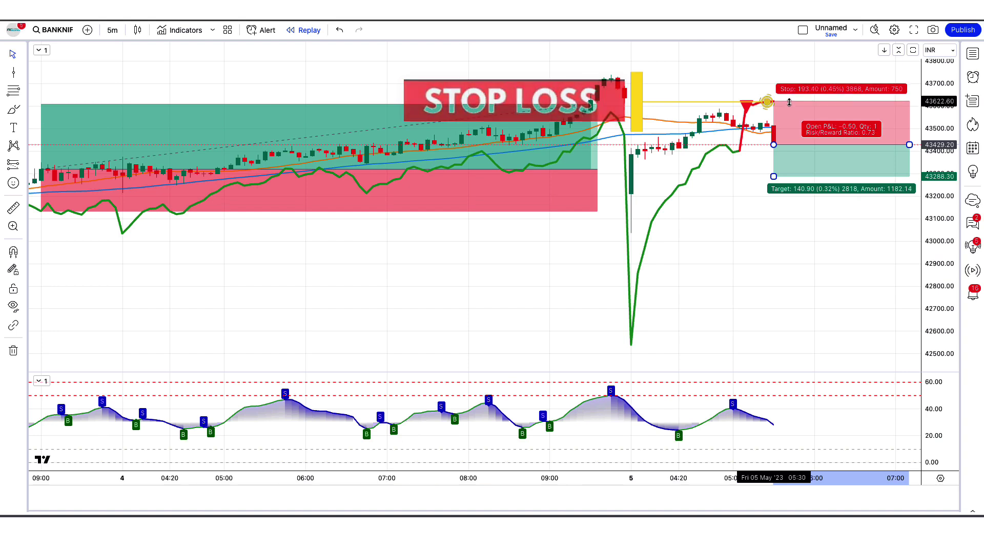
drag(773, 176, 777, 216)
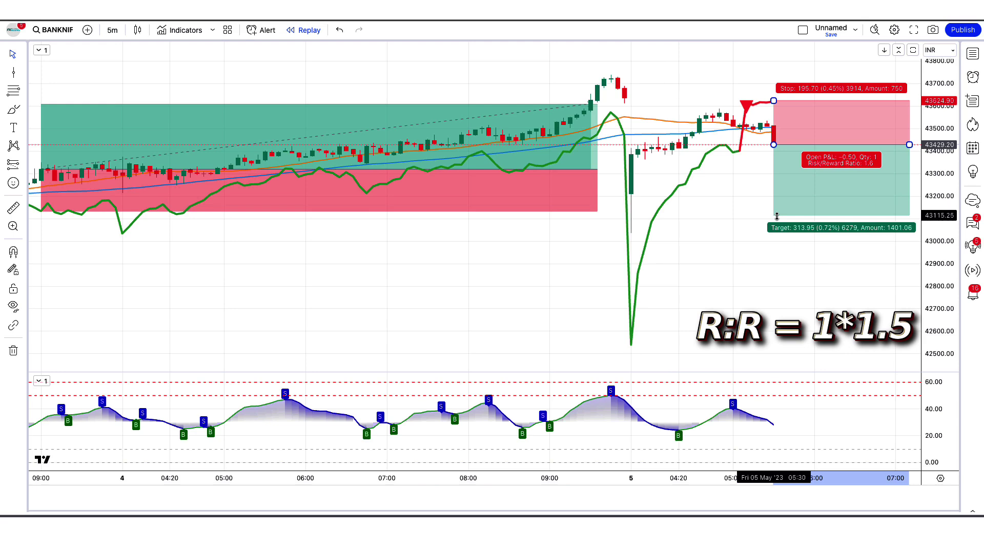
click(702, 238)
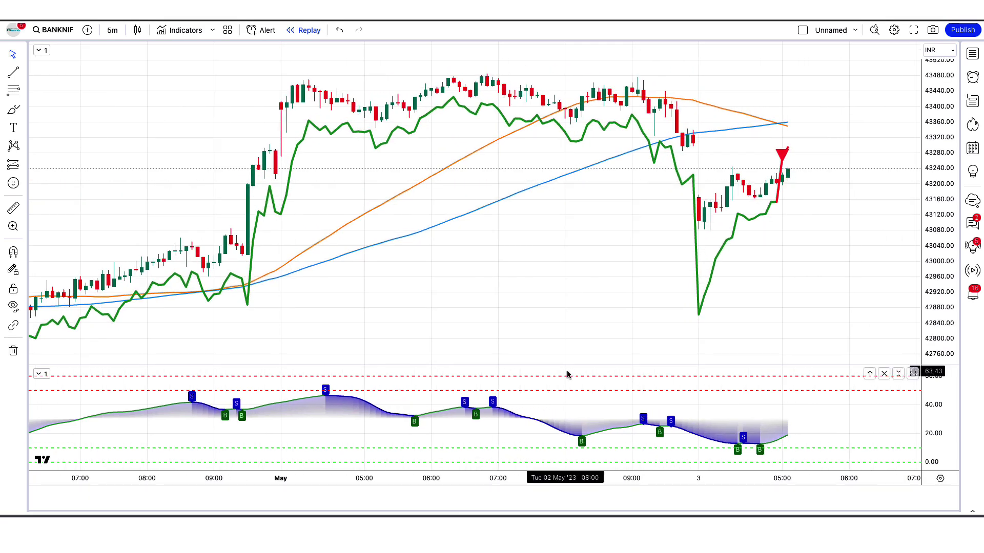
Place a 3 May short with stop near 43347 and target near 43147, trimmed to the exit candle
scroll(725, 308, up, 1)
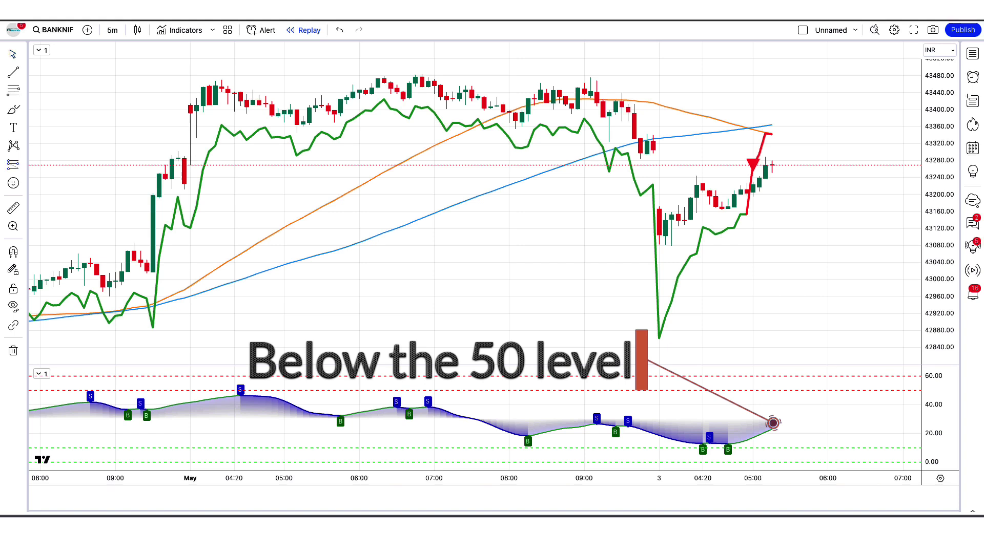
click(772, 166)
drag(772, 121, 800, 132)
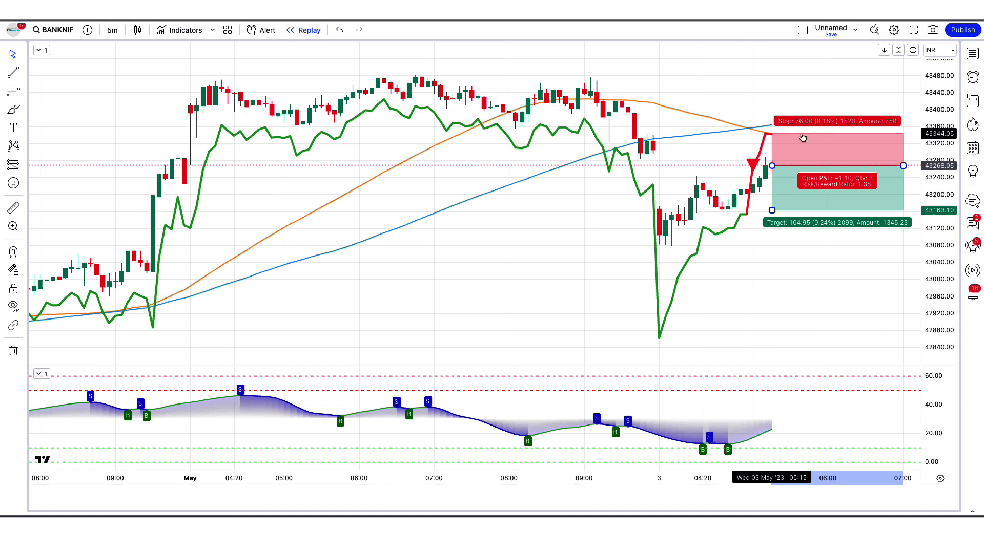
drag(771, 209, 772, 218)
click(771, 296)
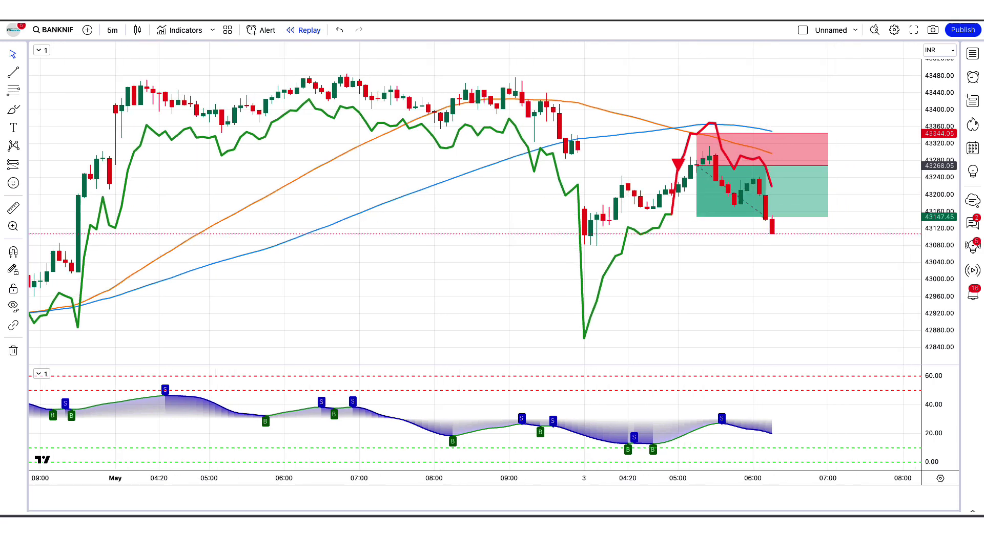
mouse_move(823, 166)
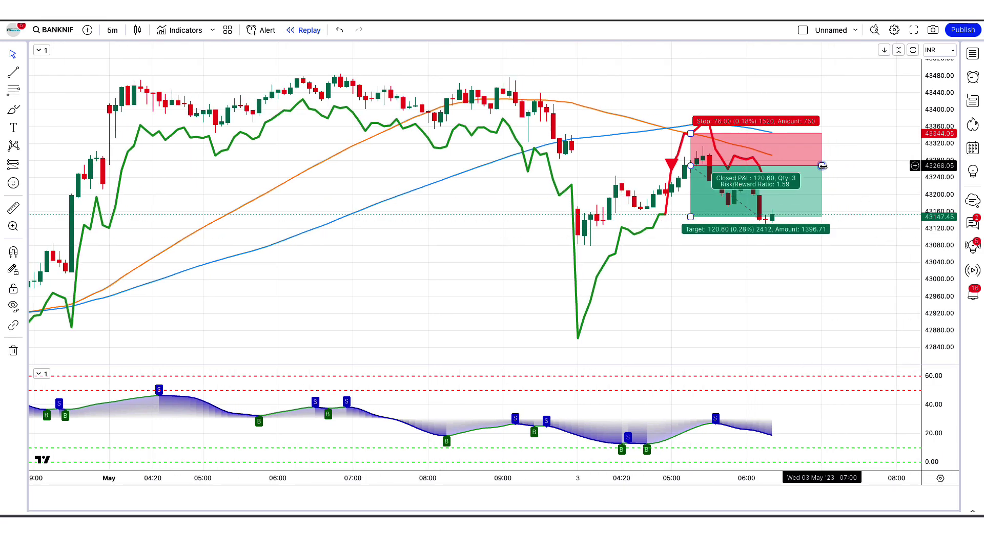
drag(823, 166, 765, 165)
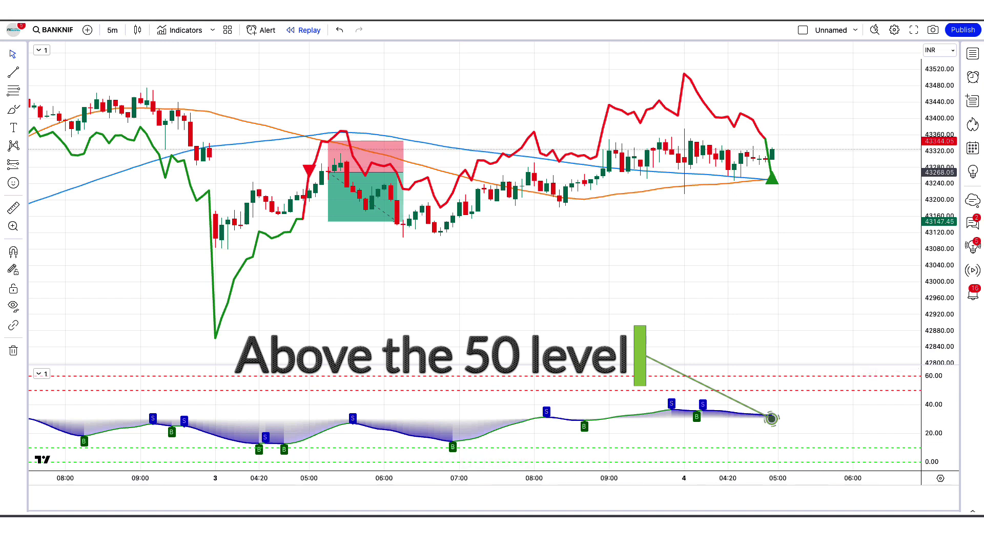
Place a long position at the 4 May buy candle with stop below entry and a raised target
click(772, 152)
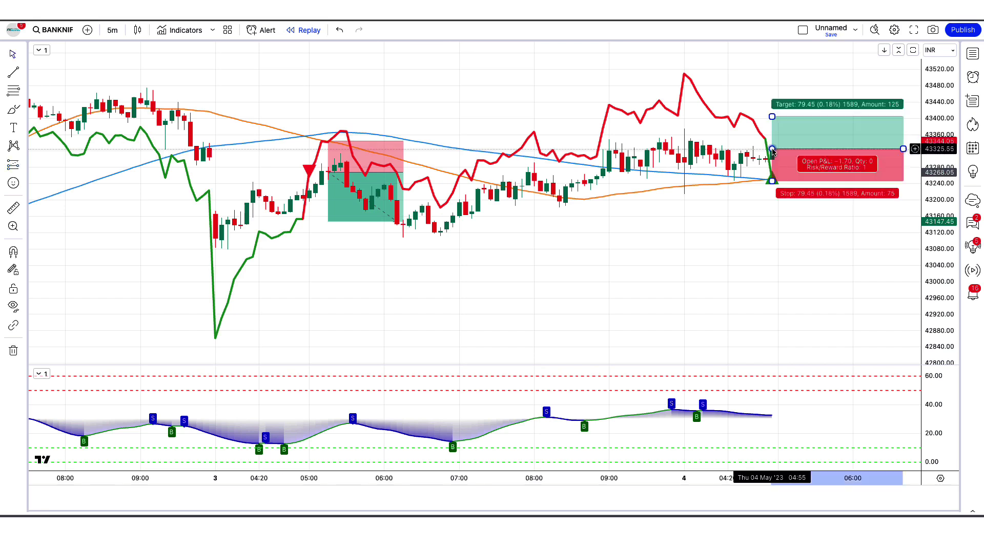
drag(796, 198, 795, 179)
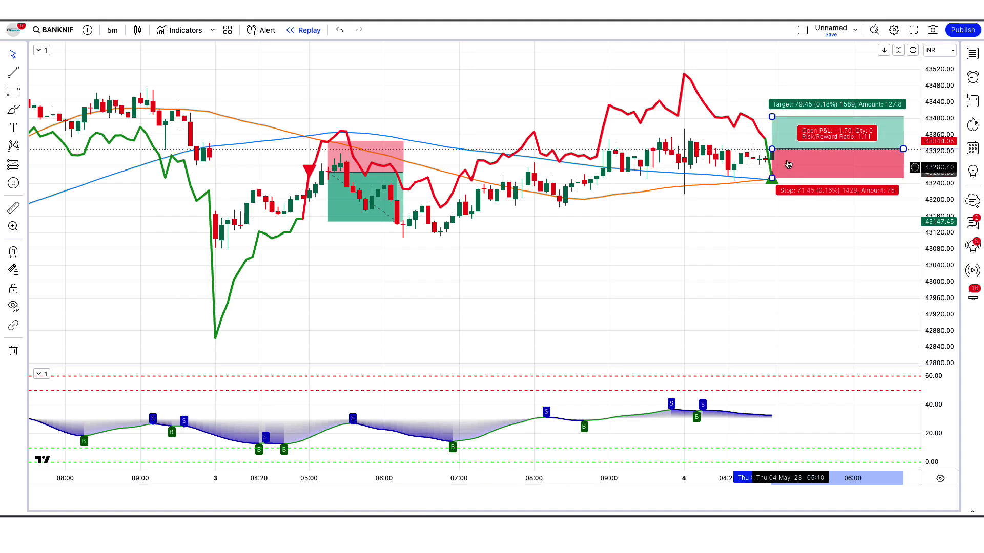
drag(772, 117, 775, 107)
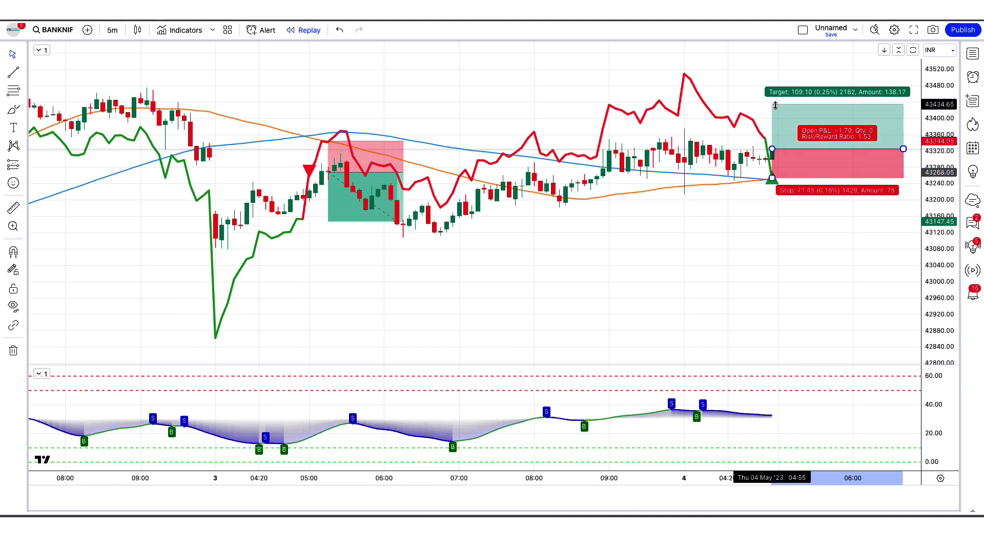
drag(775, 104, 775, 103)
Advance the replay several candles and trim the long trade box back to the last candle
key(shift+Down)
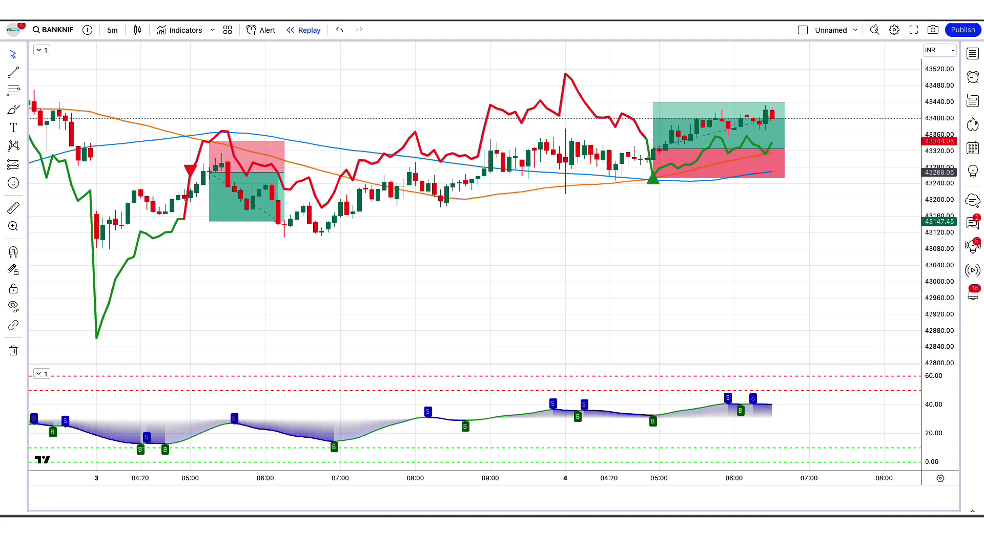
drag(778, 149, 917, 150)
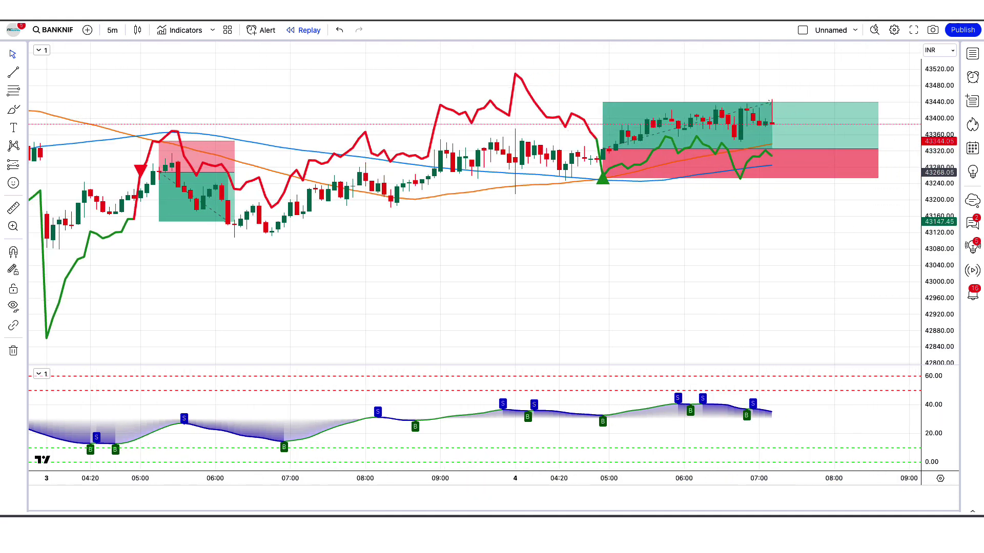
drag(871, 148, 772, 157)
click(687, 307)
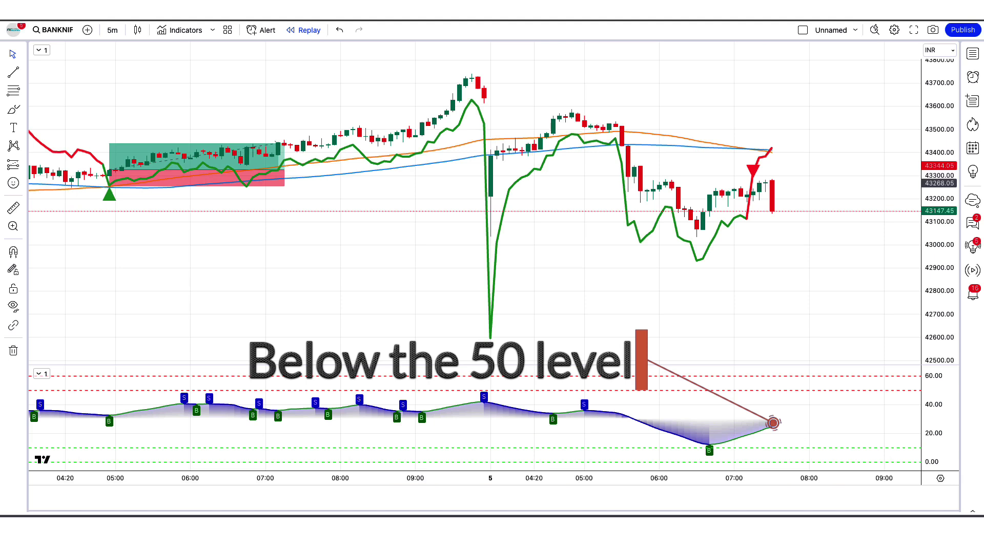
Mark a 5 May short with stop 43423.10 and target near 42716, ending at the exit candle
click(772, 212)
drag(772, 179, 799, 148)
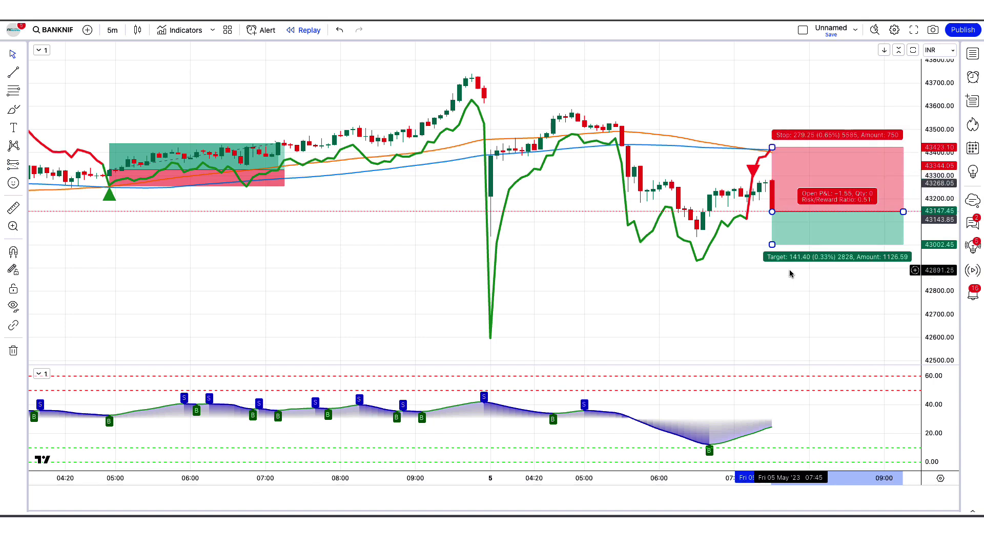
drag(772, 244, 775, 313)
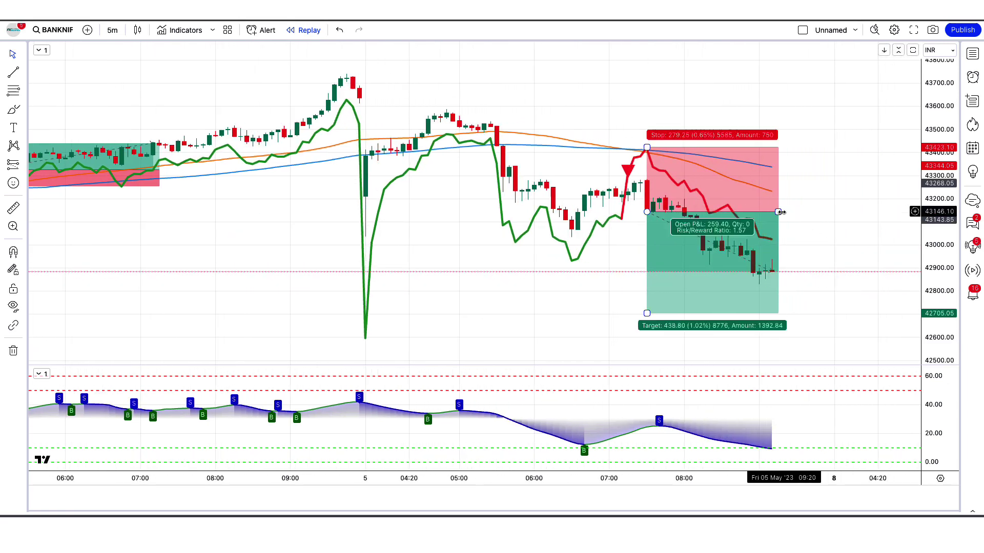
drag(778, 211, 920, 212)
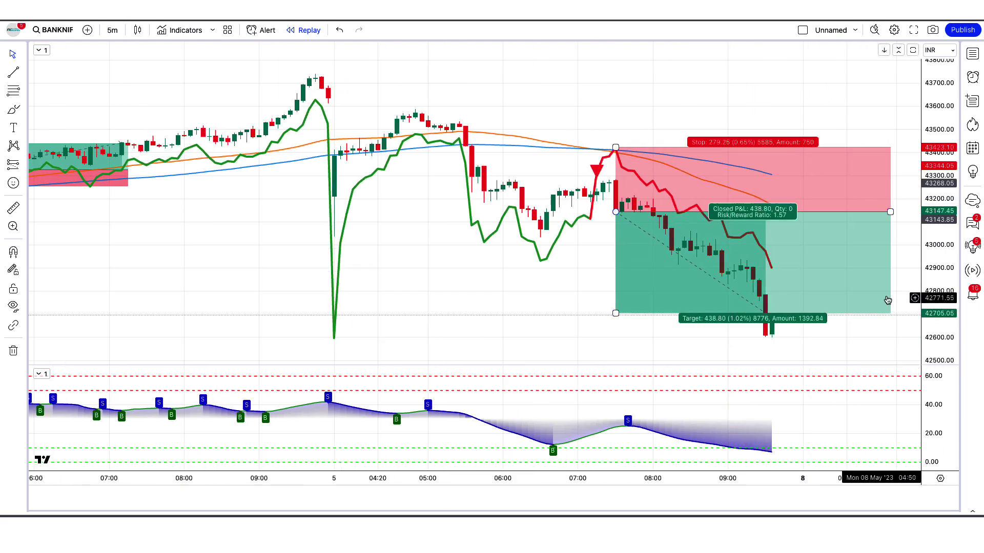
key(ctrl+z)
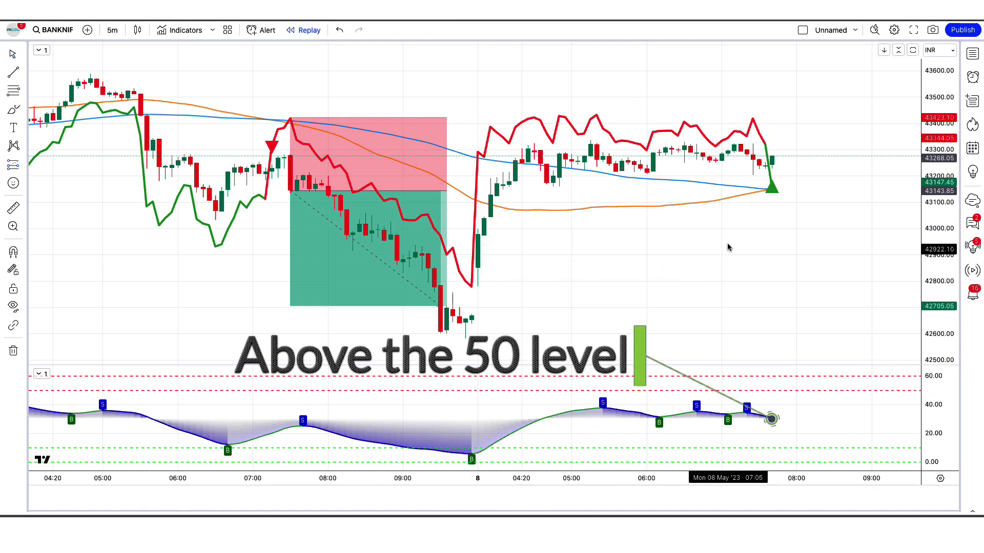
Place a long at the 8 May buy with stop near 43169 and target near 43436
click(772, 158)
drag(772, 210, 797, 184)
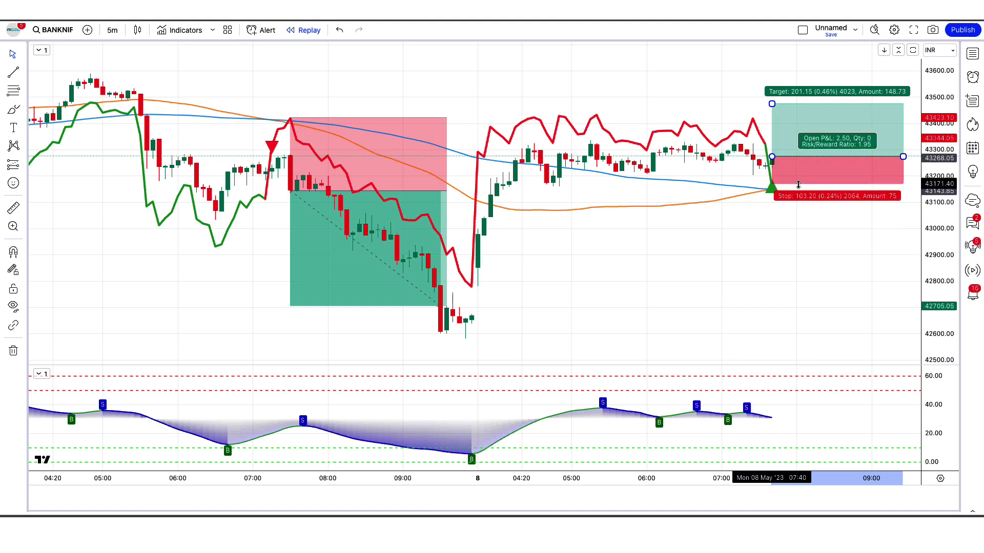
drag(779, 104, 780, 115)
click(757, 236)
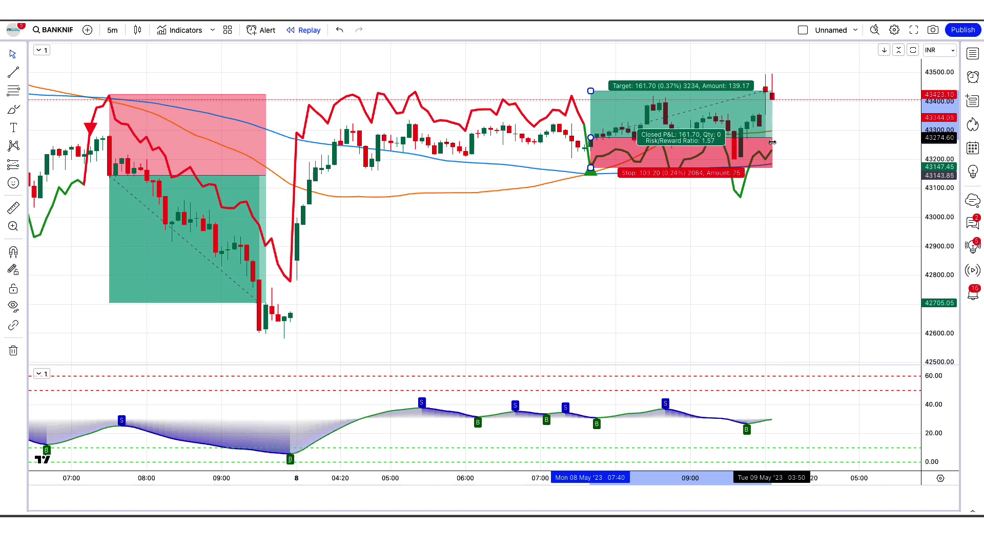
click(840, 160)
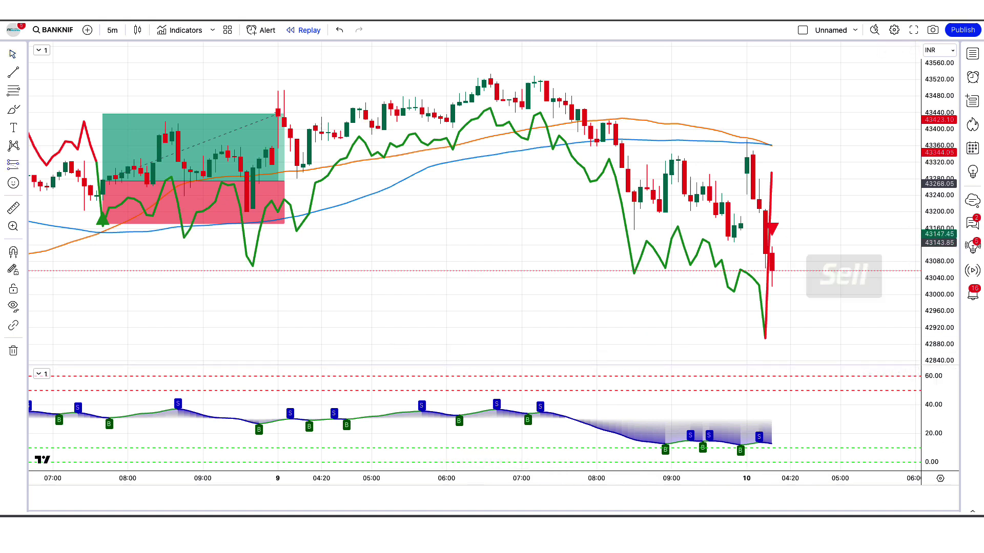
Place a 10 May short with stop near 43298 and a much lower target, then review it after stop-out
click(772, 273)
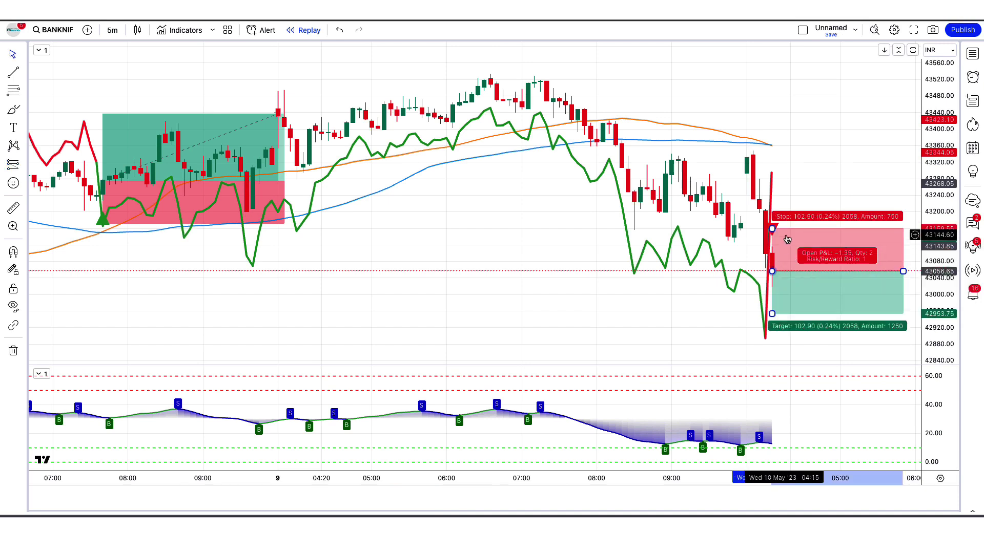
drag(773, 231, 796, 173)
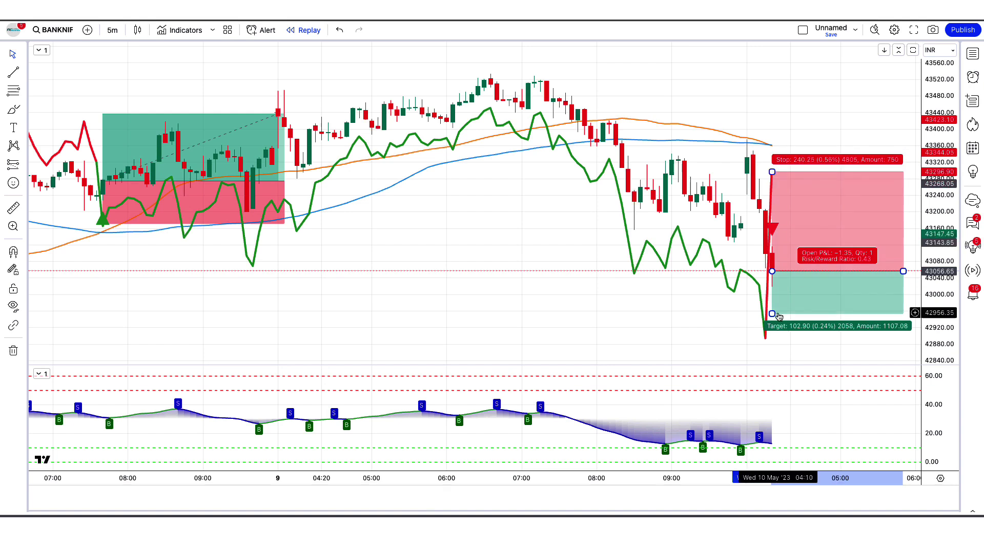
drag(772, 313, 784, 386)
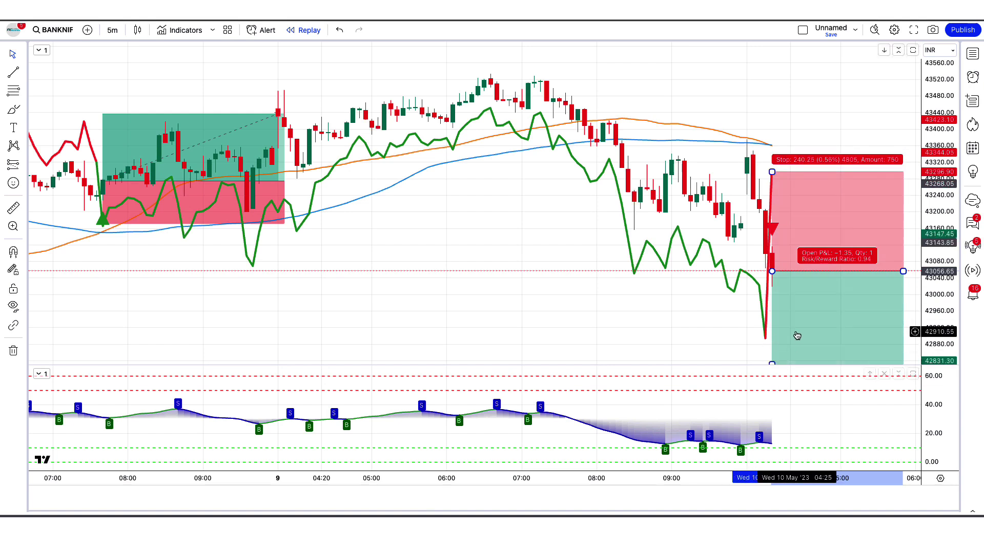
click(625, 328)
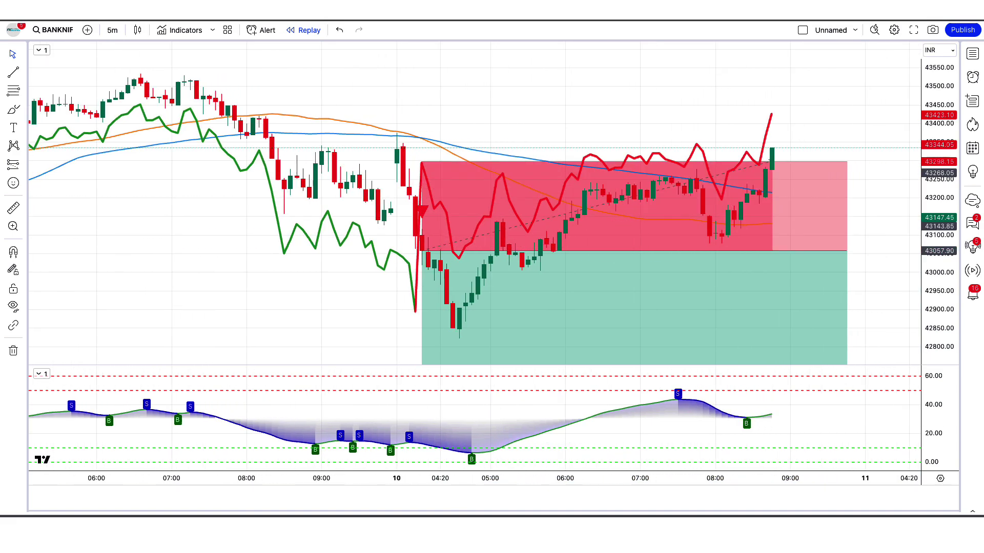
click(848, 262)
click(839, 303)
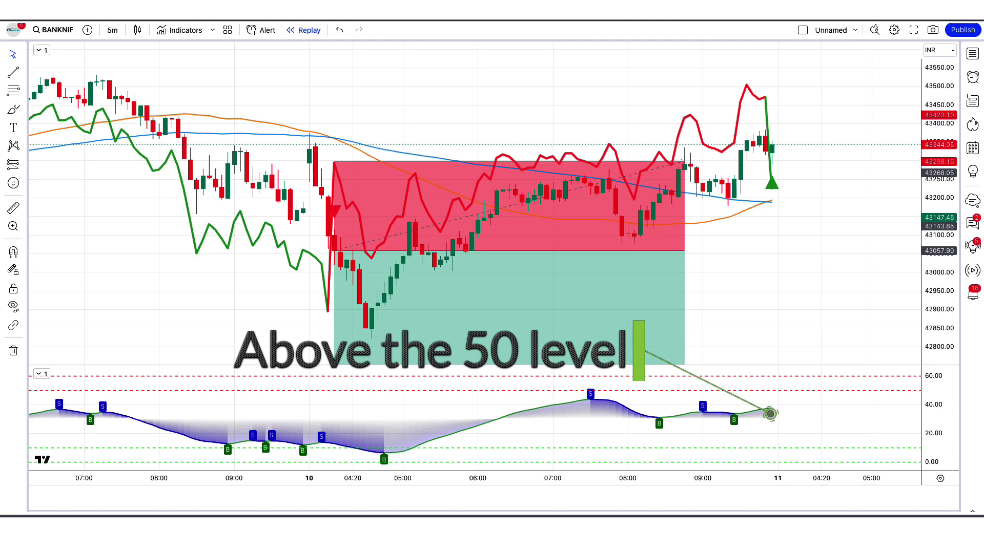
Place a long at the latest buy candle with stop 43222.20 and target near 43548
click(772, 146)
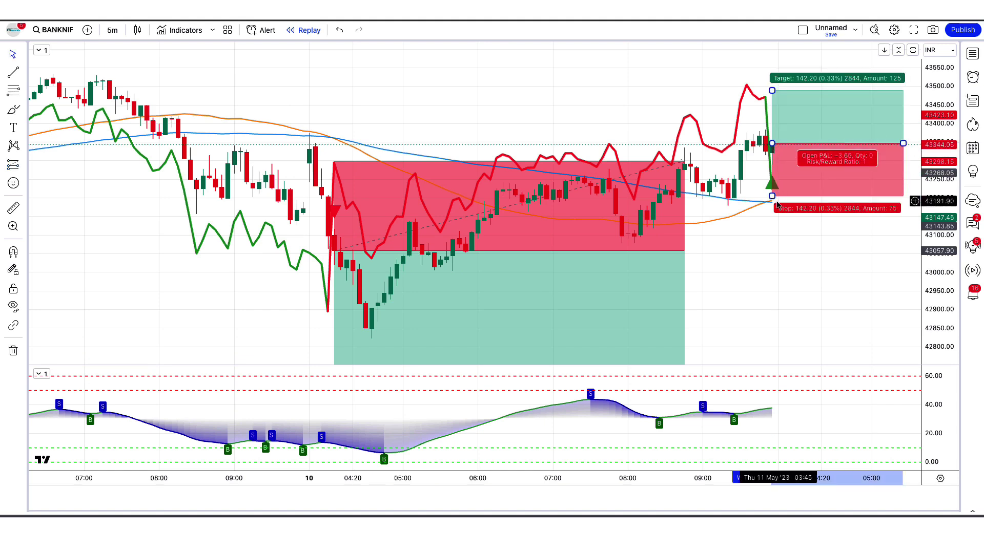
drag(772, 197, 804, 191)
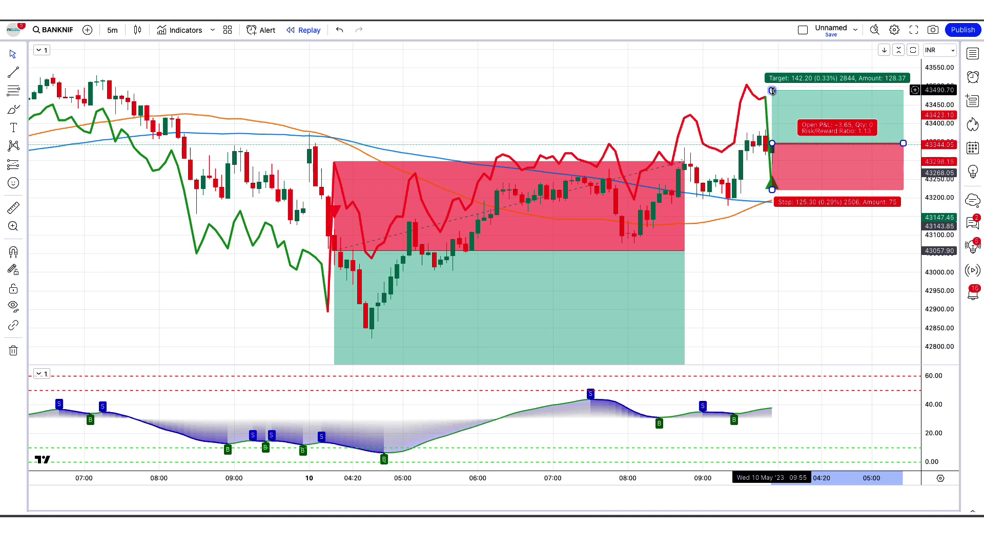
drag(772, 90, 772, 69)
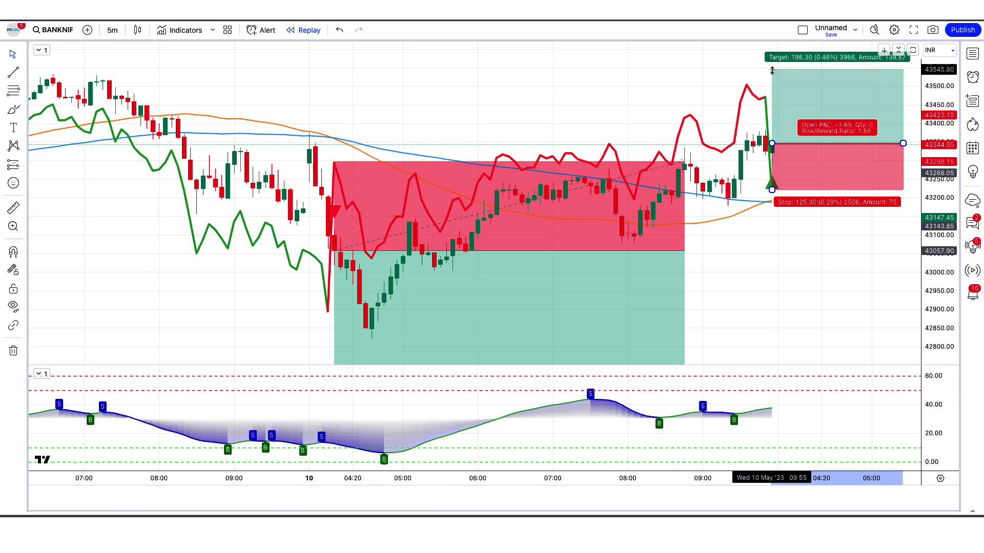
click(715, 77)
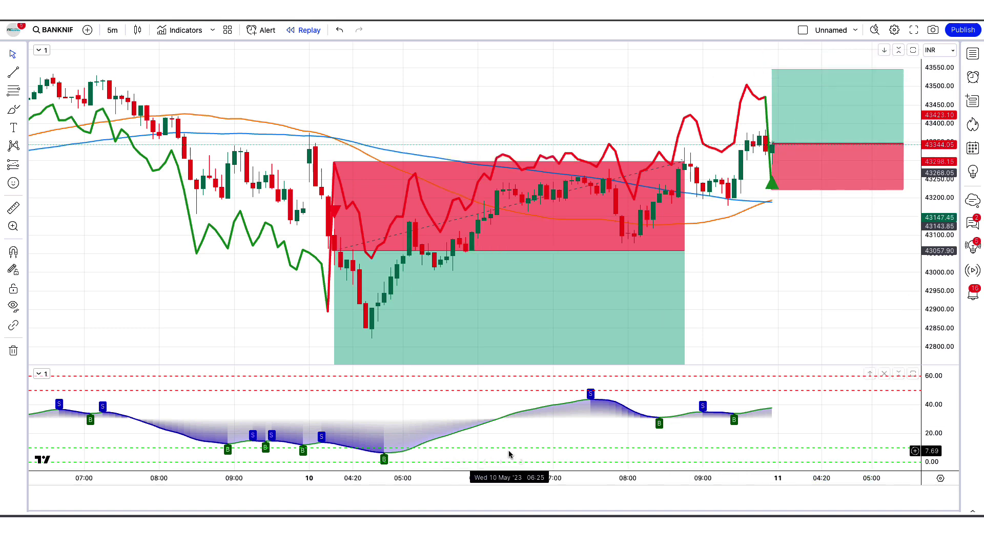